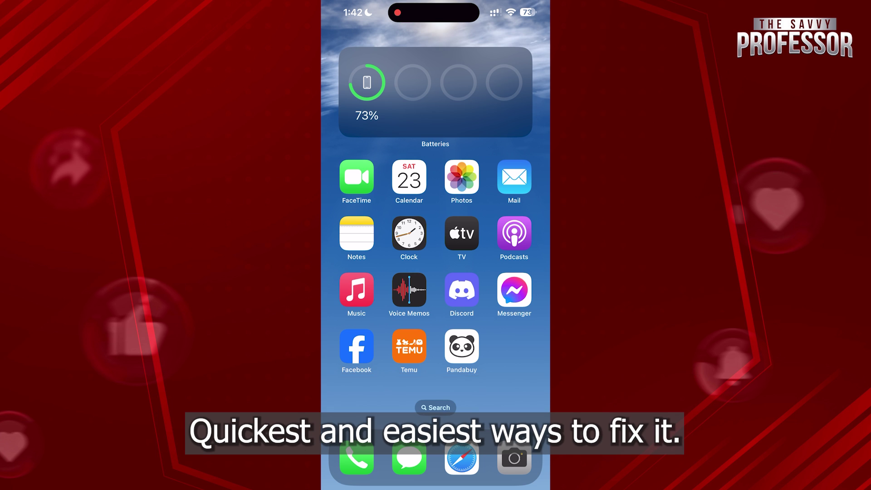
# Swipe to the later home screen page where the Google Meet app is visible
pyautogui.moveTo(504, 285); pyautogui.dragTo(368, 286)
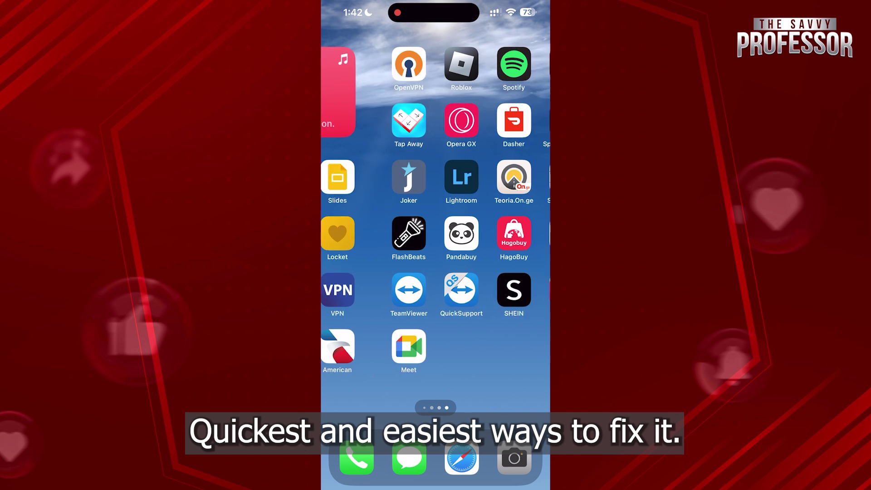